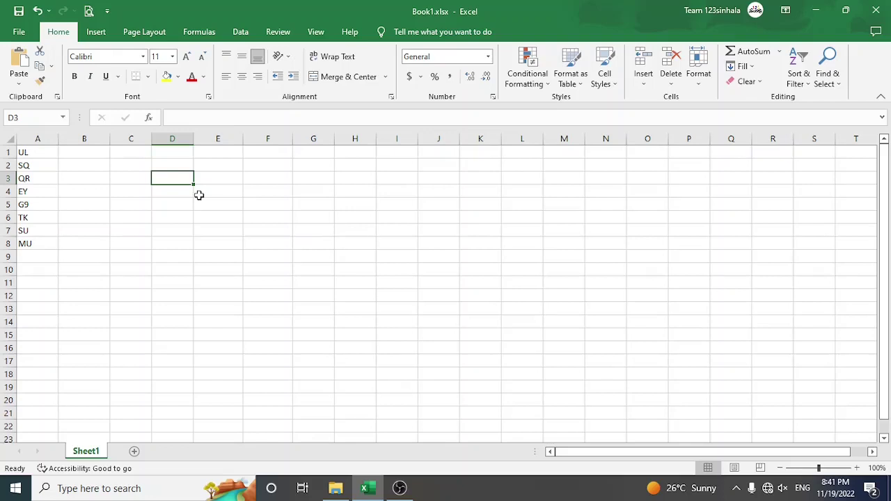
Enter January in D3 and autofill the months down to December in D14.
text(J)
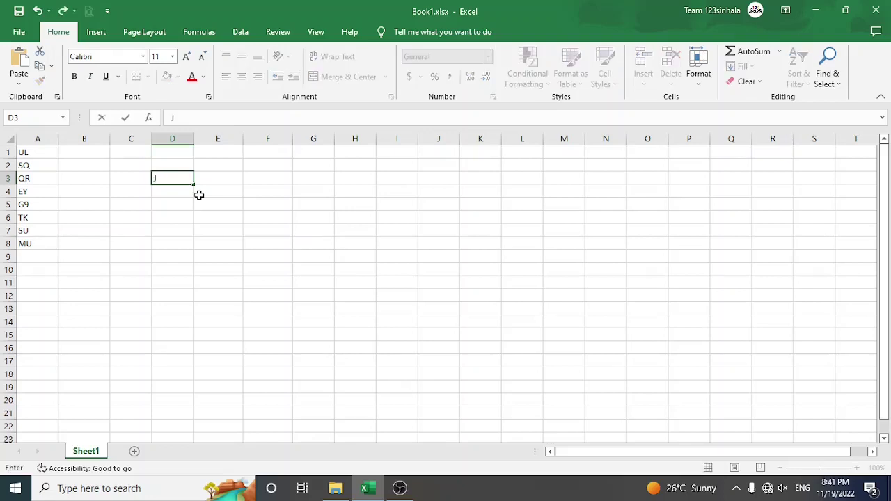
text(anuary)
key(Return)
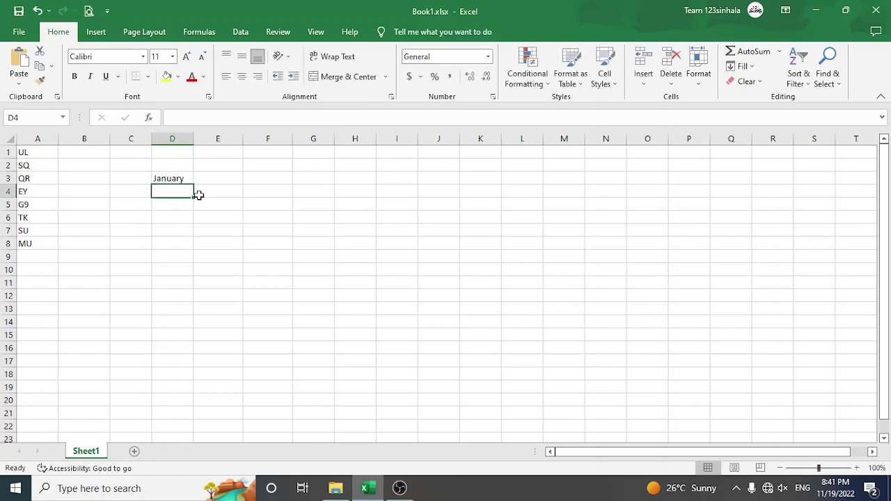
click(186, 181)
drag(194, 184, 194, 328)
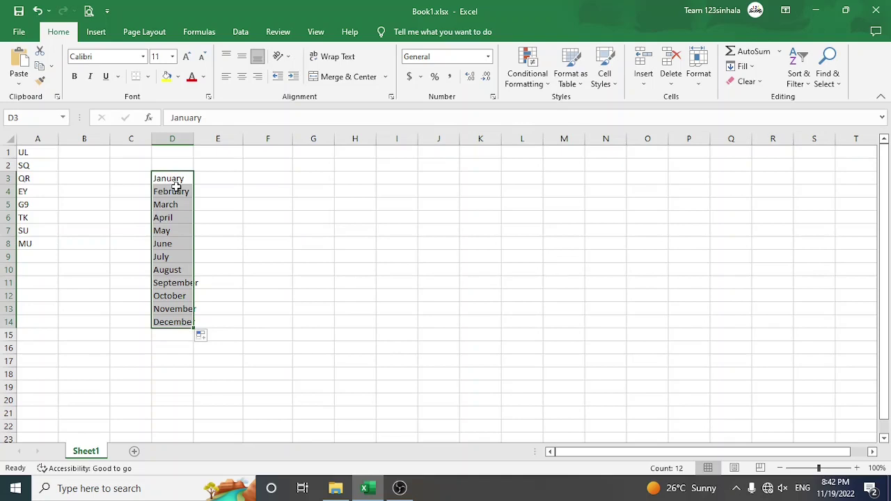
click(175, 191)
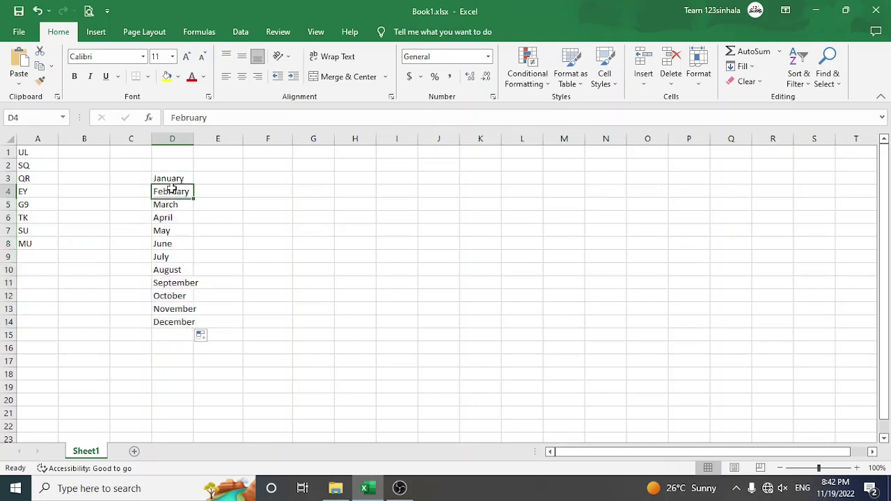
drag(174, 179, 174, 324)
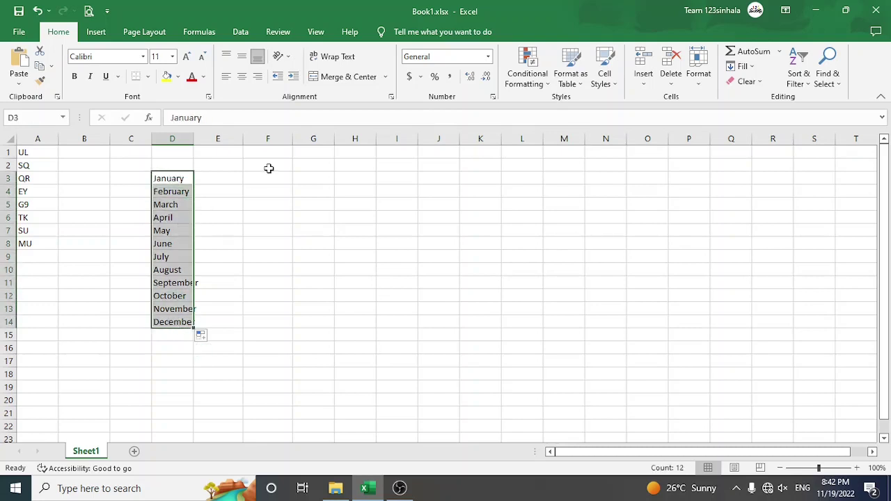
click(234, 179)
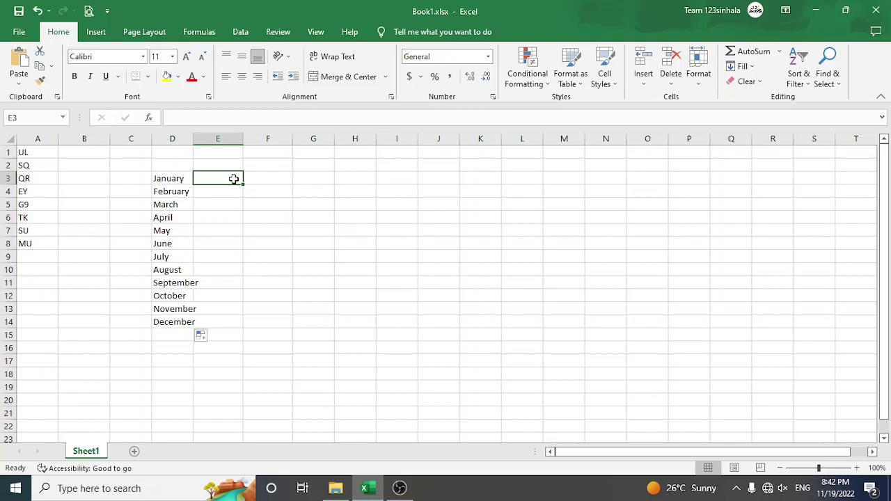
Enter Sunday in E3 and autofill the repeating weekdays down to E18.
text(Sunday)
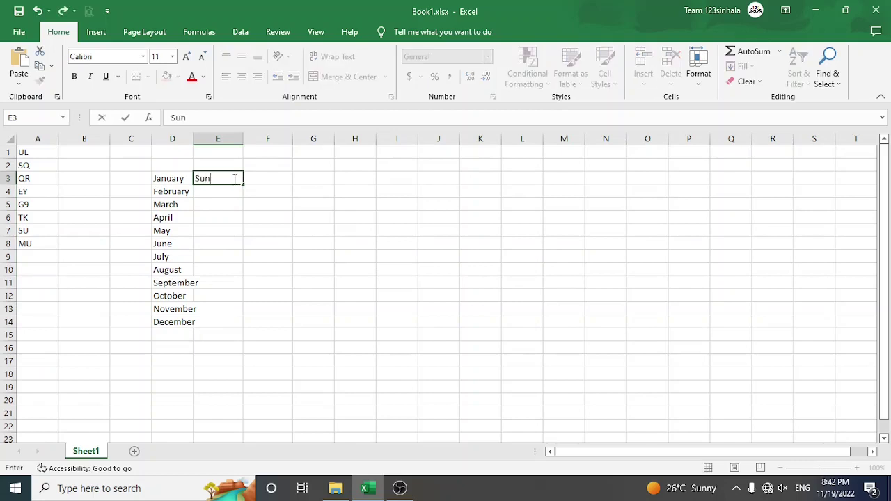
key(Return)
click(232, 178)
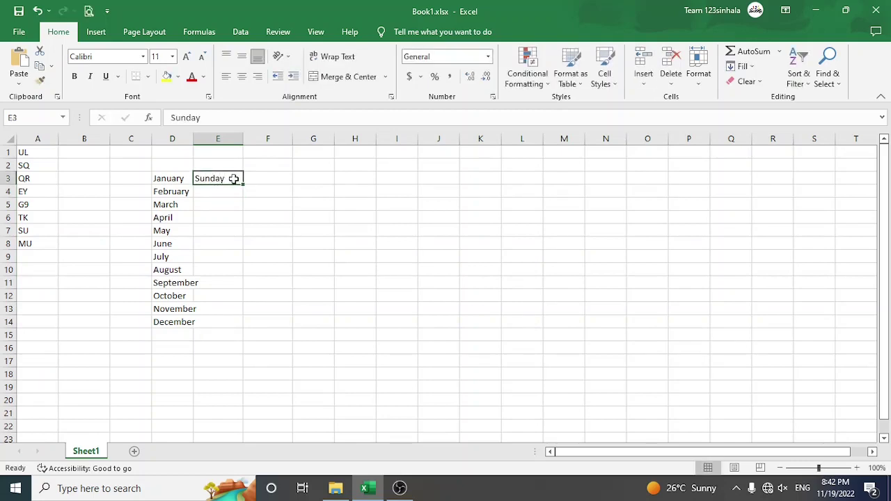
drag(243, 184, 248, 376)
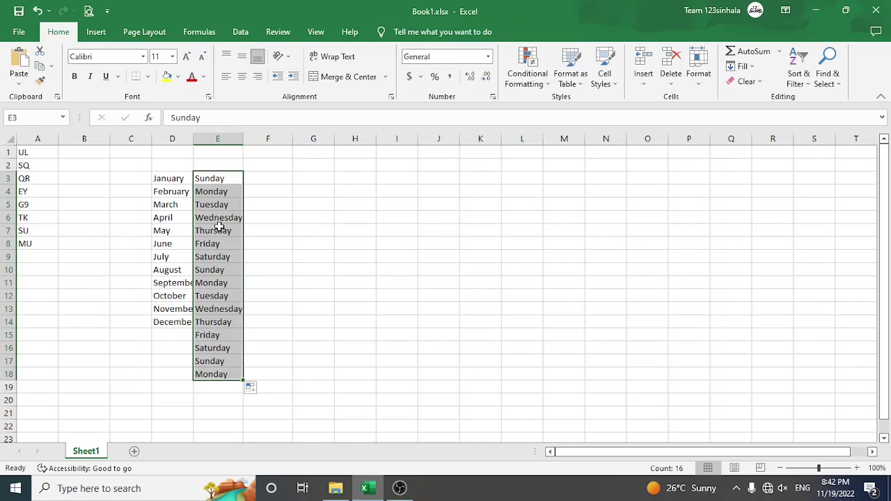
Select the filled months D3:D13 and weekdays E4:E14 to review them.
click(218, 228)
click(311, 212)
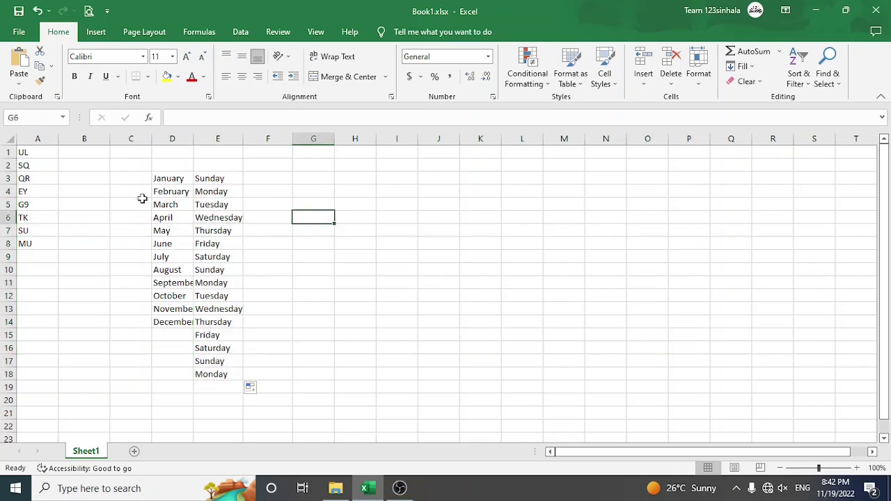
drag(162, 182, 165, 300)
drag(207, 199, 210, 325)
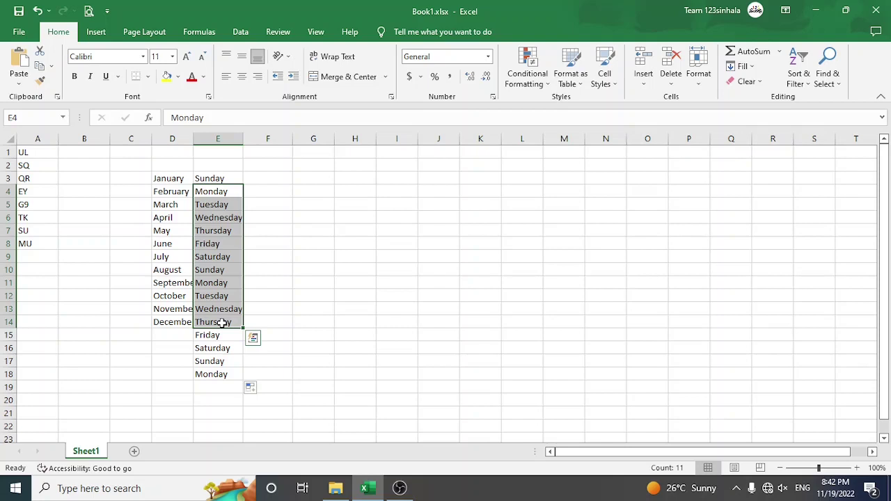
click(309, 292)
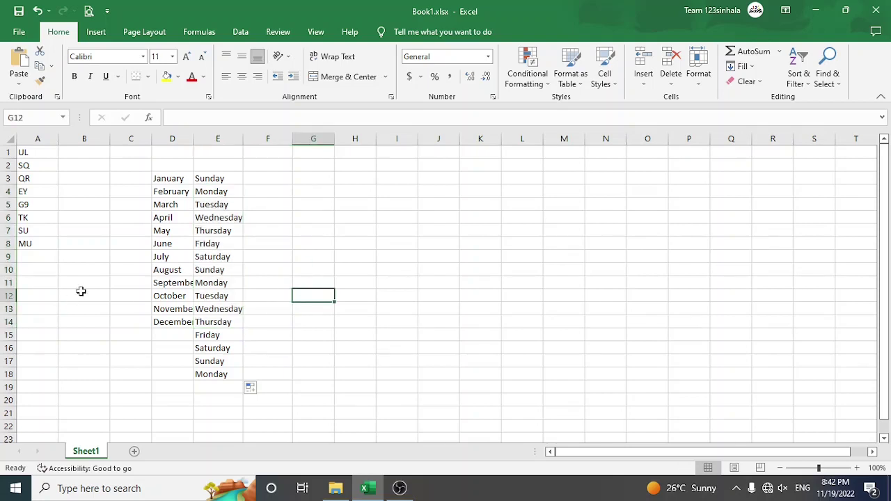
drag(42, 155, 38, 284)
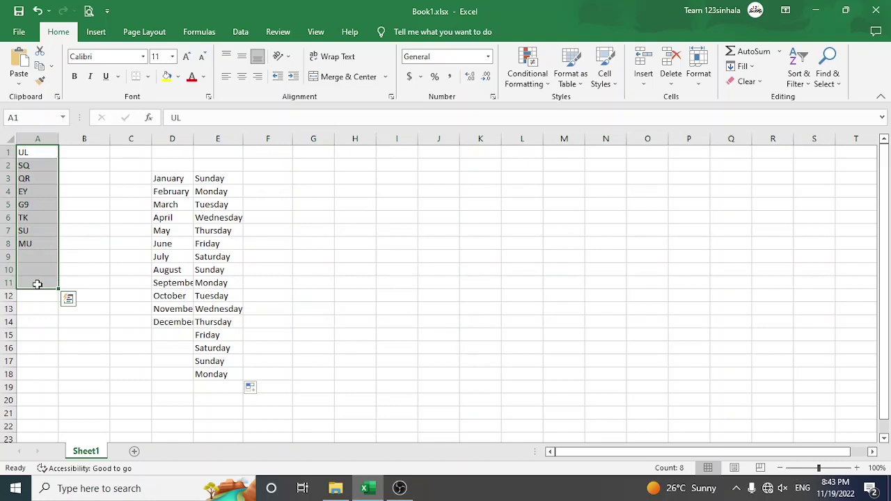
click(74, 230)
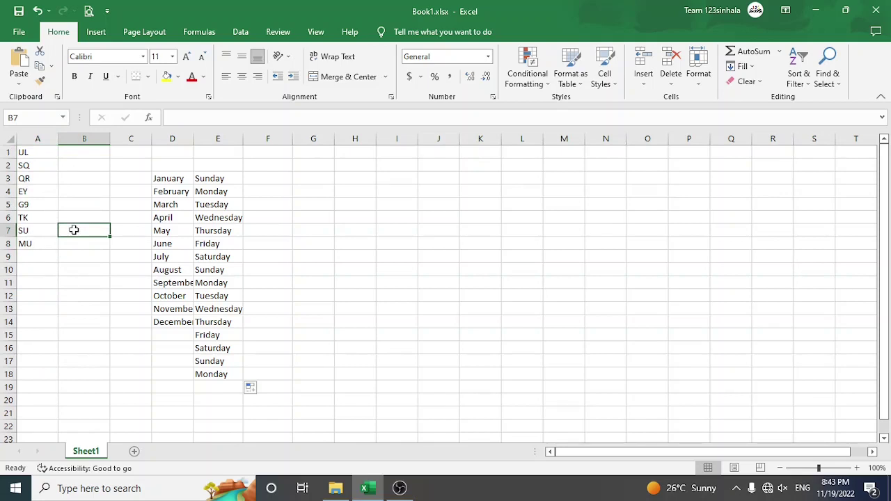
drag(39, 158, 35, 310)
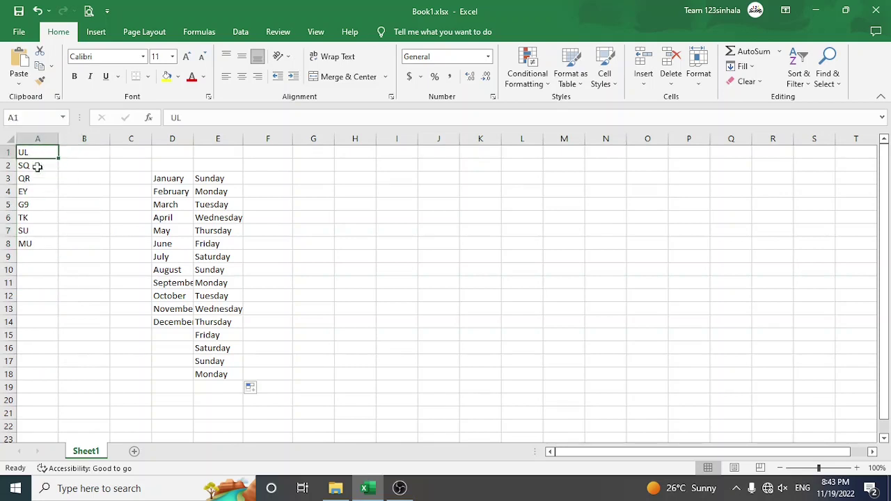
click(35, 311)
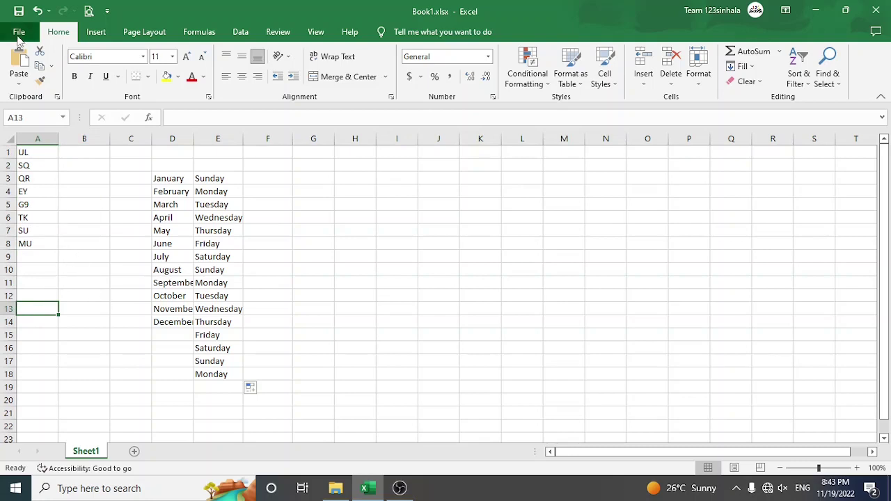
Open Excel Options from File > More and scroll its Advanced page down to General.
click(19, 32)
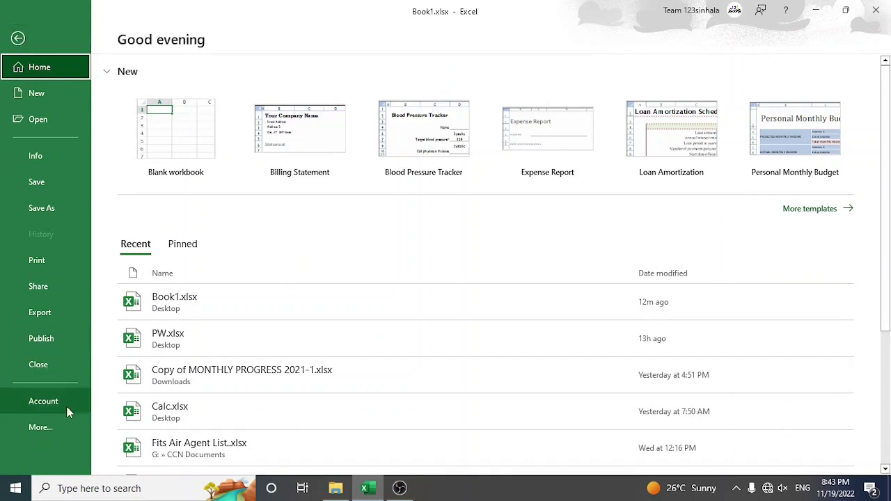
click(44, 433)
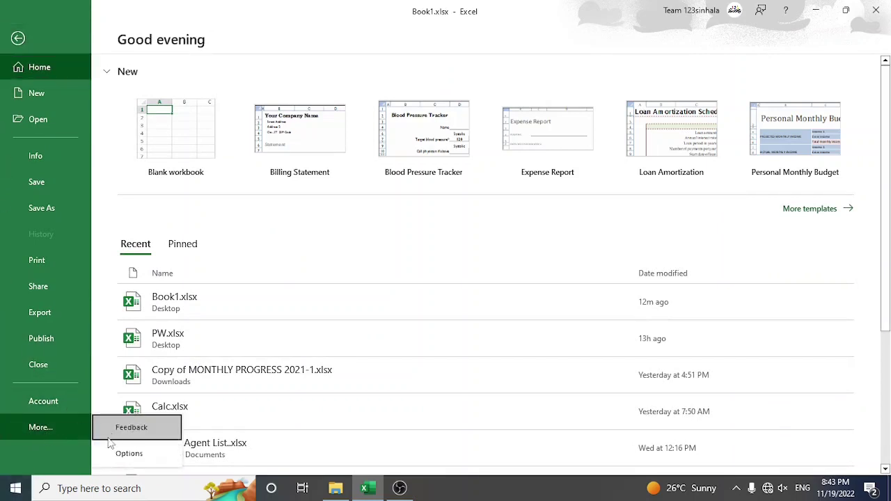
click(138, 458)
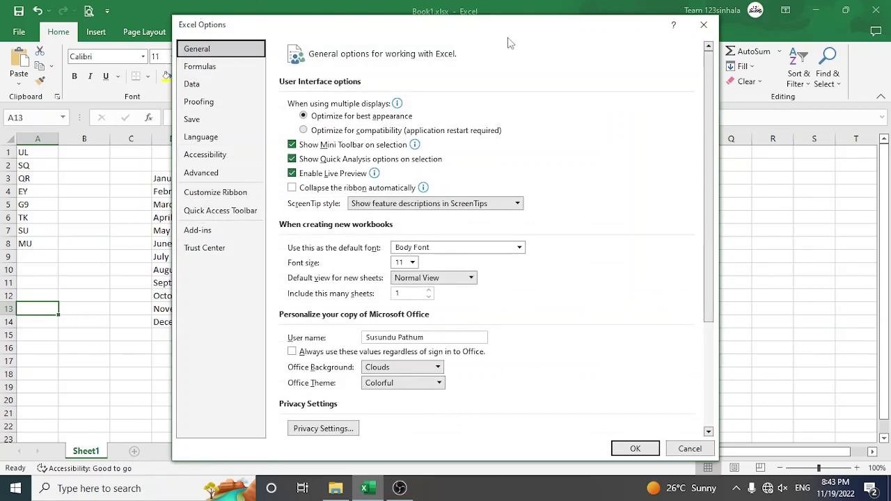
mouse_move(489, 30)
mouse_down()
mouse_move(440, 33)
mouse_move(470, 23)
mouse_up()
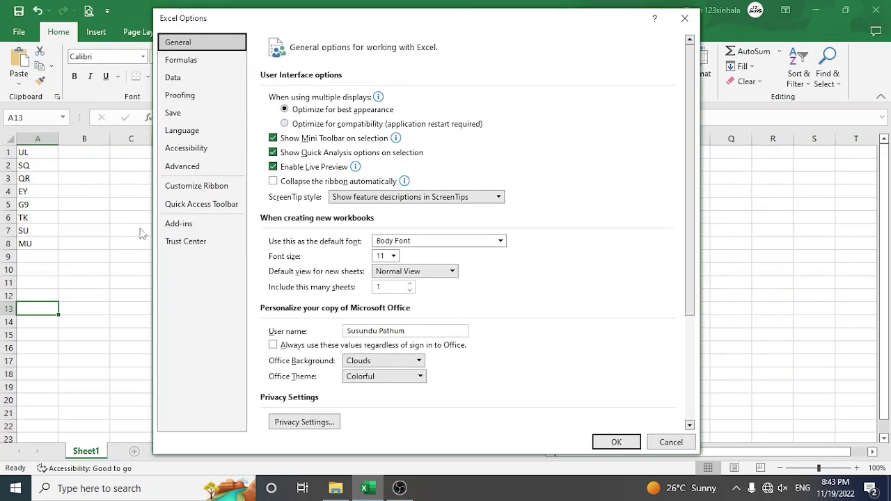
click(169, 174)
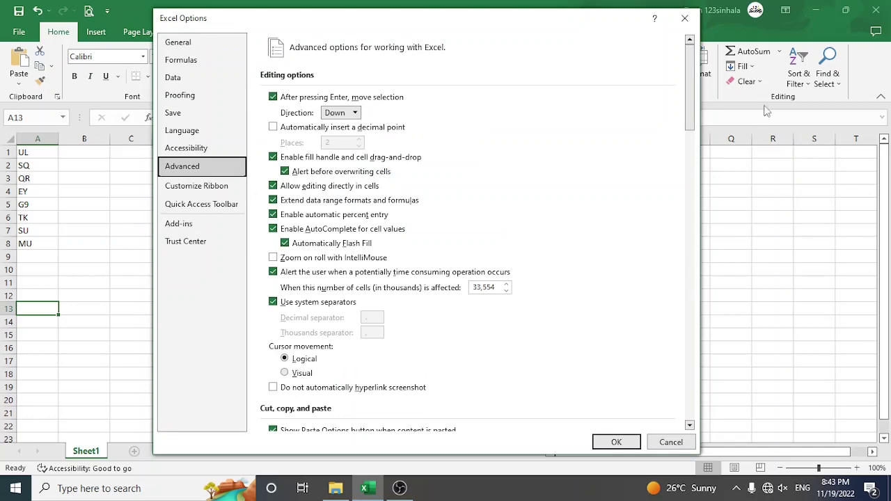
drag(689, 83, 686, 421)
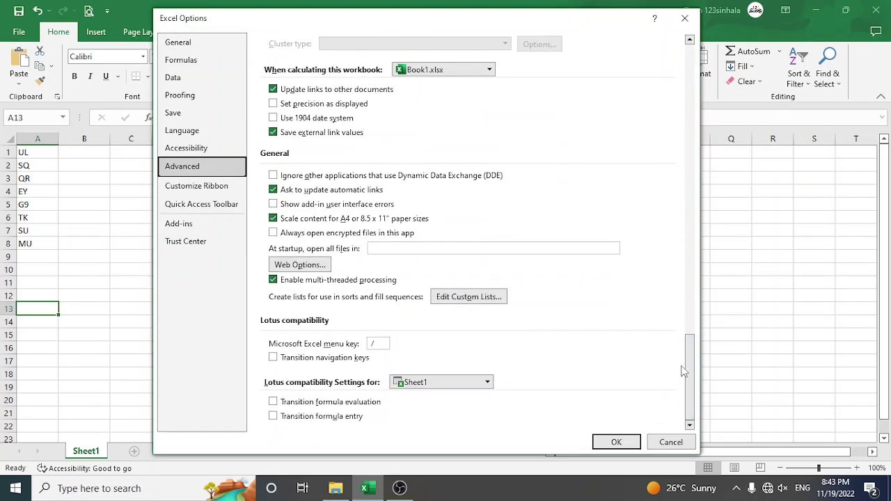
In Edit Custom Lists, add a new list with the entries asd, dfg and fgh.
click(456, 305)
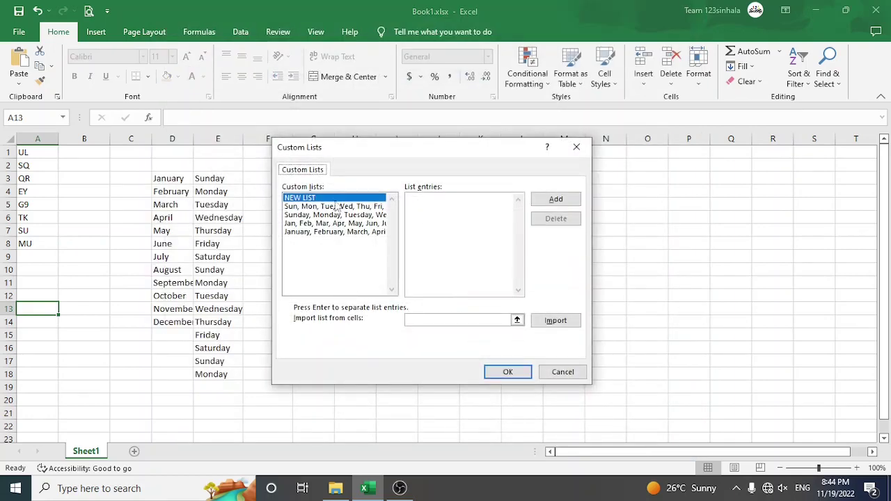
drag(387, 148, 450, 154)
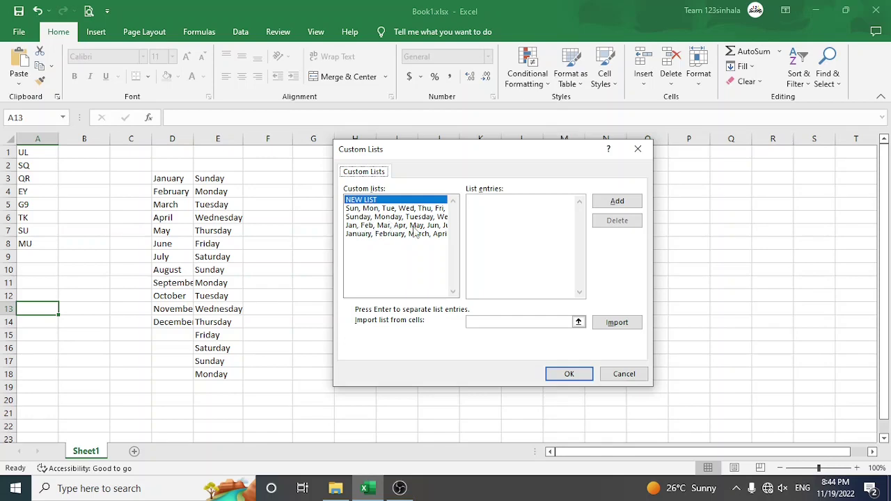
click(366, 201)
text(sd)
key(Return)
text(dfg)
key(Return)
text(fgh)
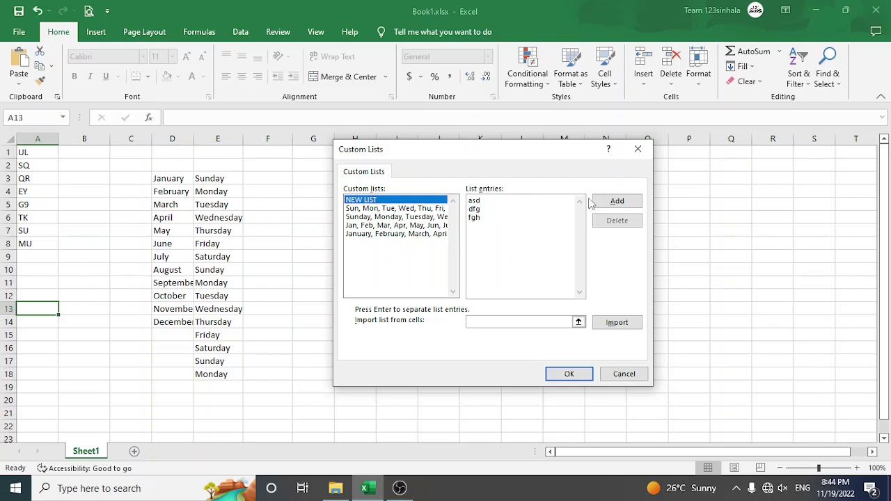
click(628, 202)
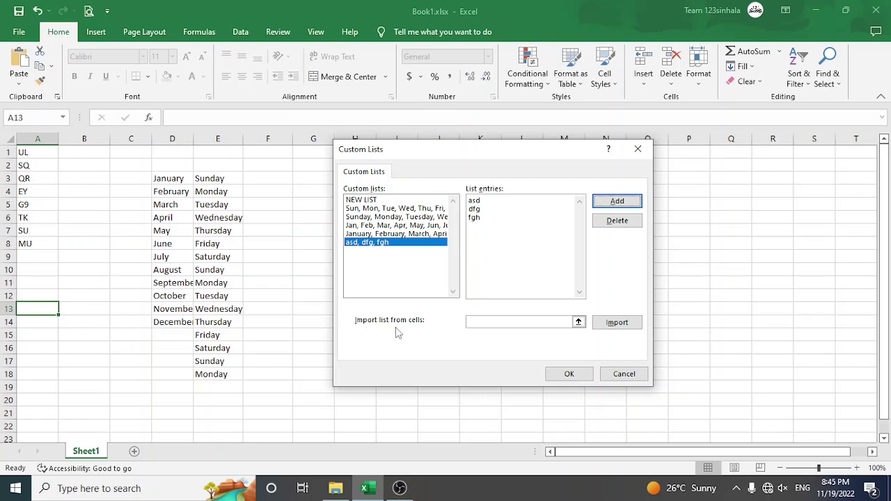
Import the A1:A8 codes (UL through MU) as a custom list, then confirm both dialogs with OK.
click(577, 322)
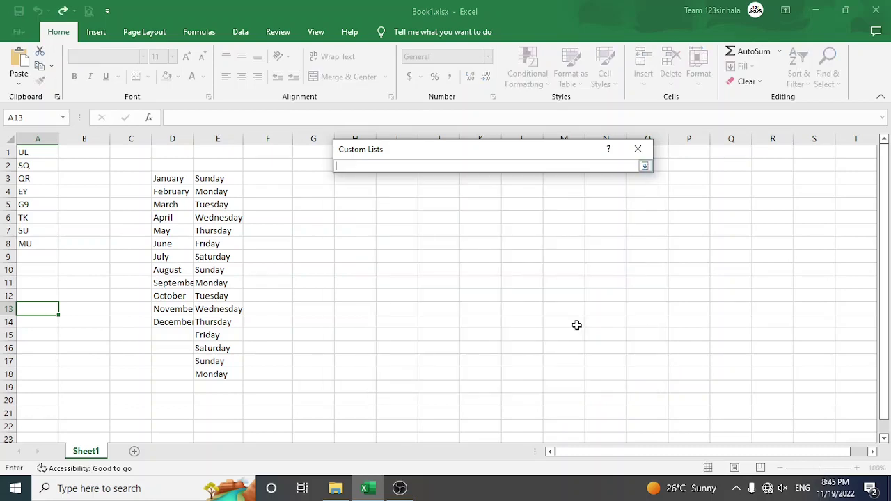
drag(32, 151, 29, 243)
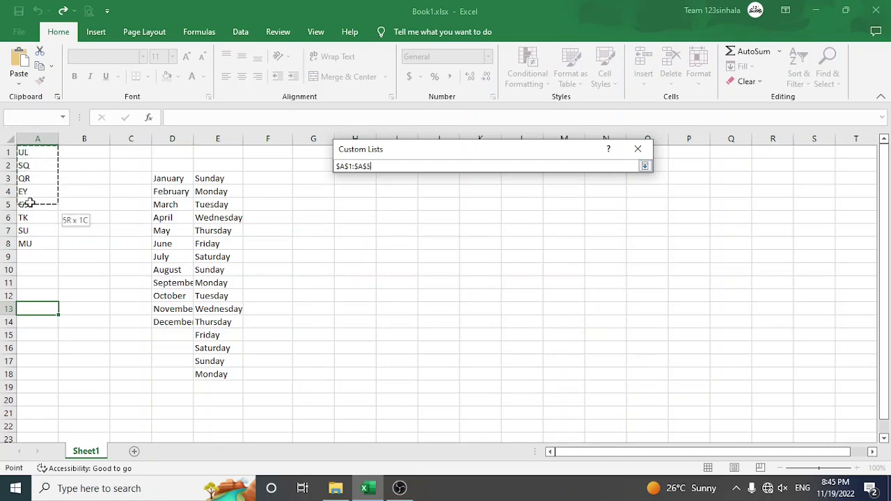
click(646, 166)
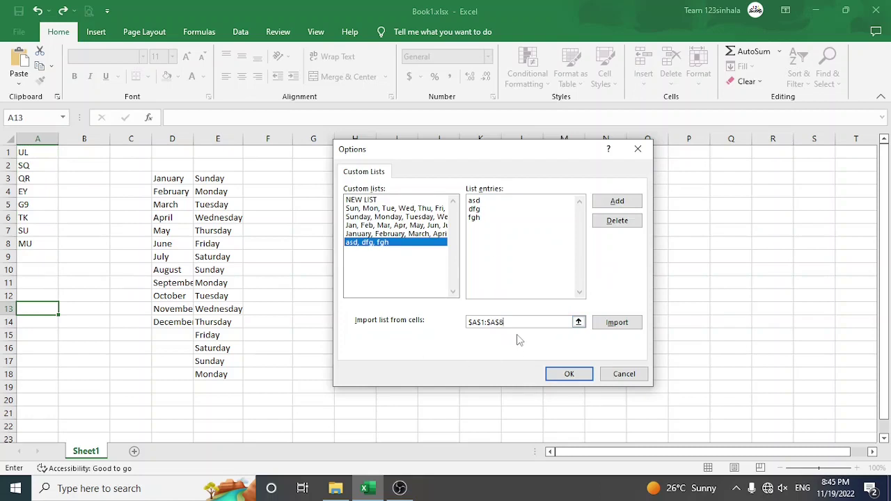
click(632, 326)
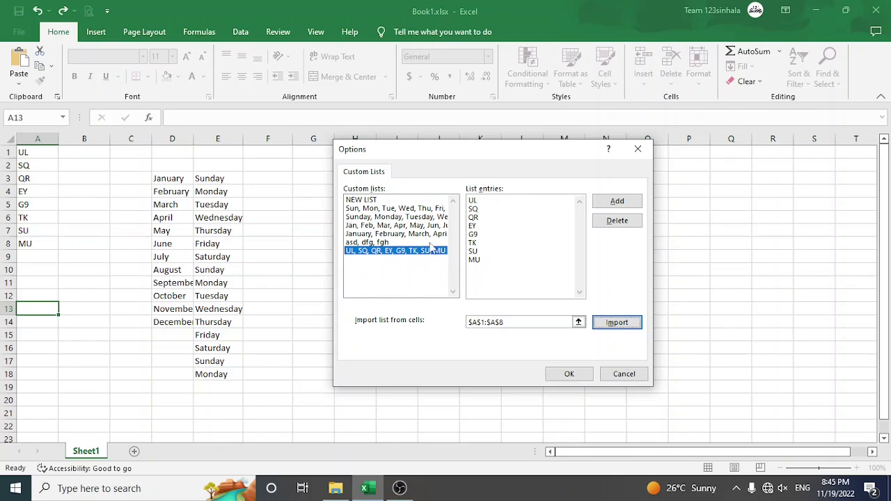
click(569, 375)
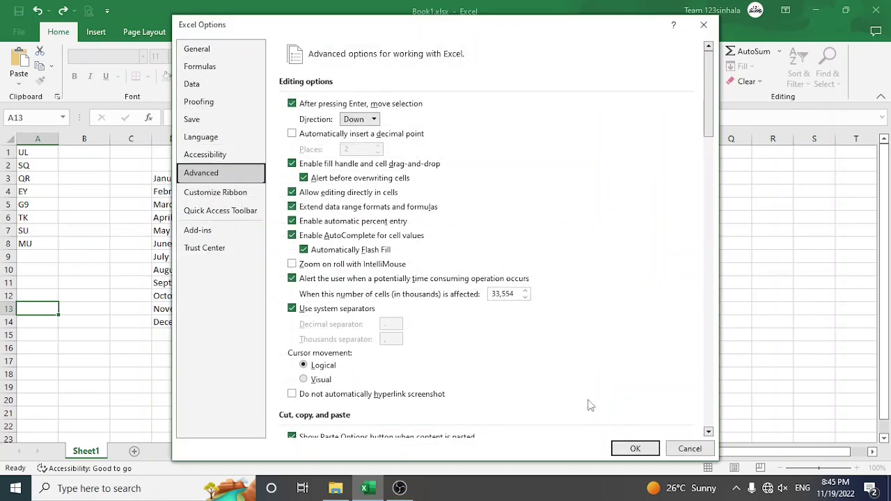
click(629, 449)
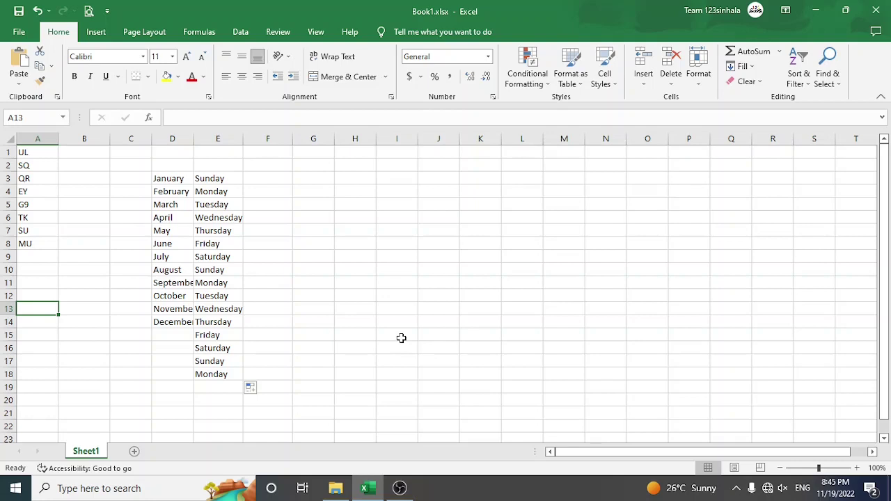
Enter UL in H4 and autofill the repeating code cycle down to H21.
click(354, 192)
text(UL)
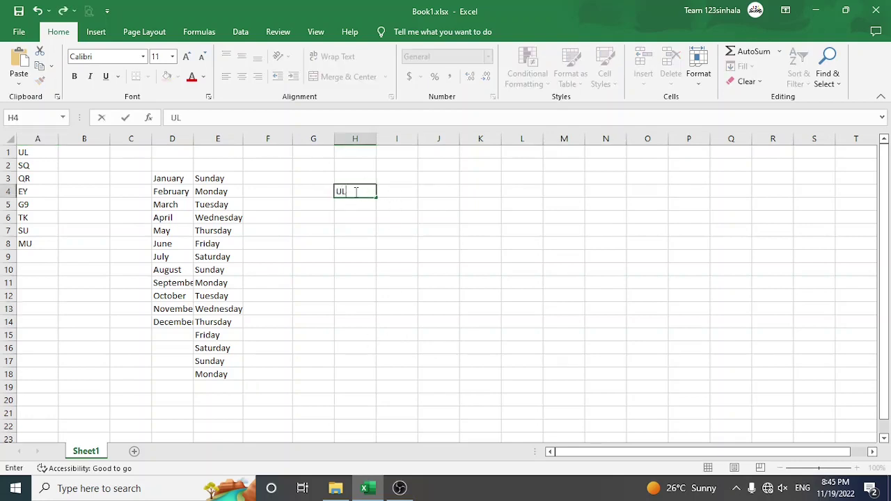
key(ctrl+Return)
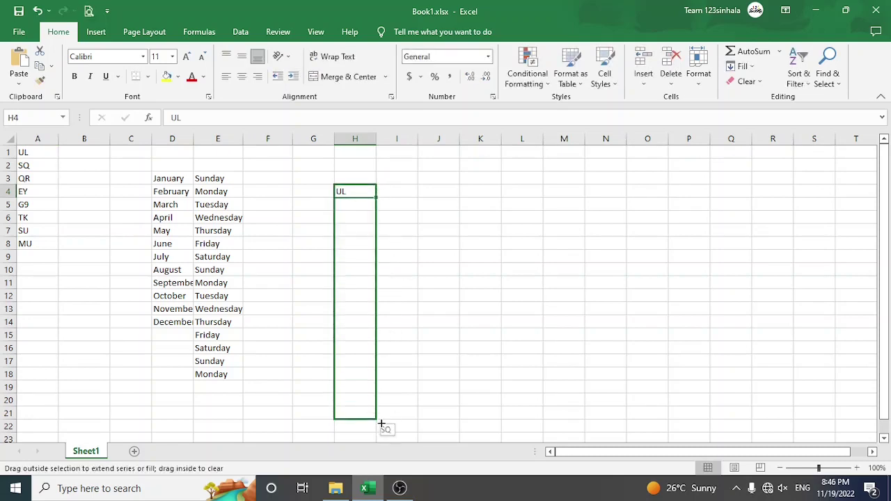
drag(381, 332, 383, 416)
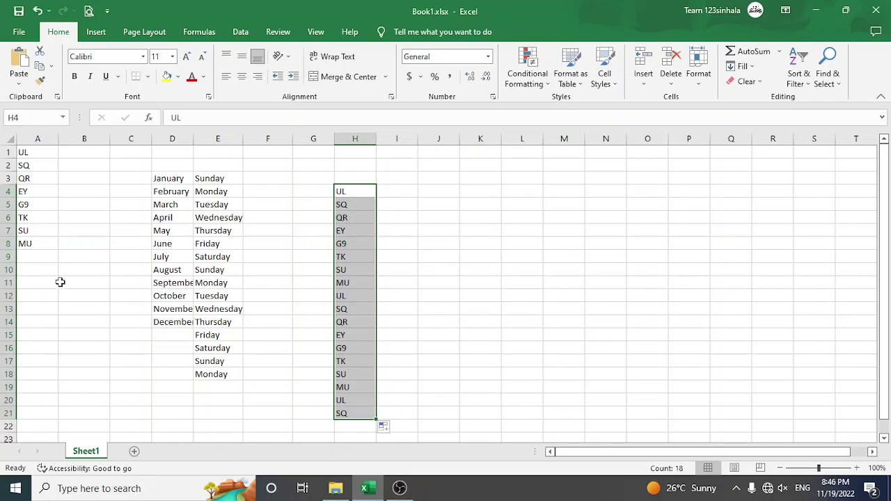
click(407, 360)
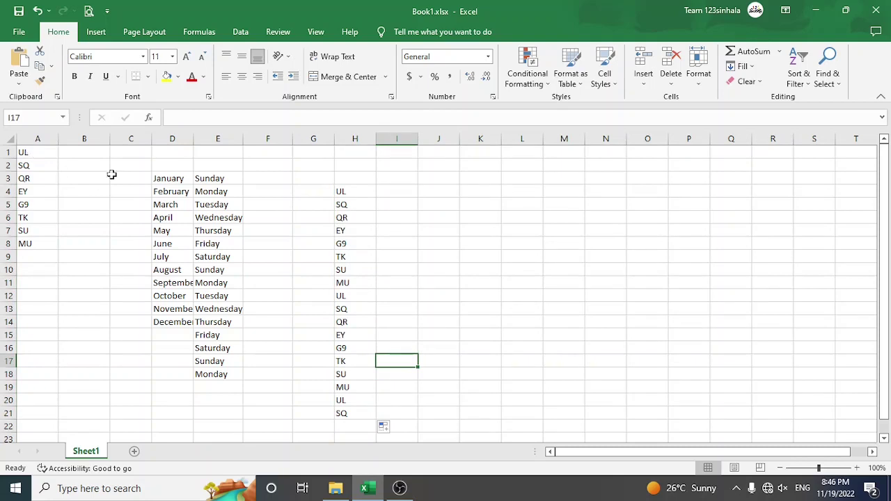
click(344, 192)
click(343, 215)
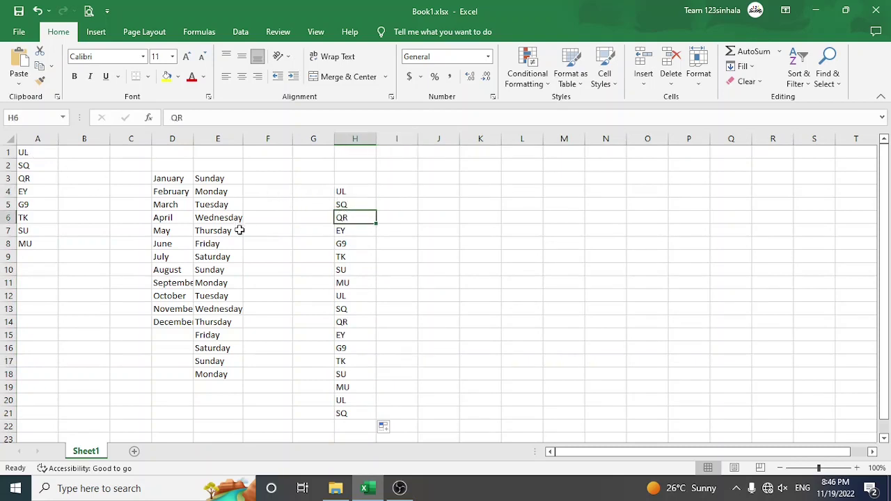
Enter G9 in J9 and autofill the code series onward down to J17.
click(449, 257)
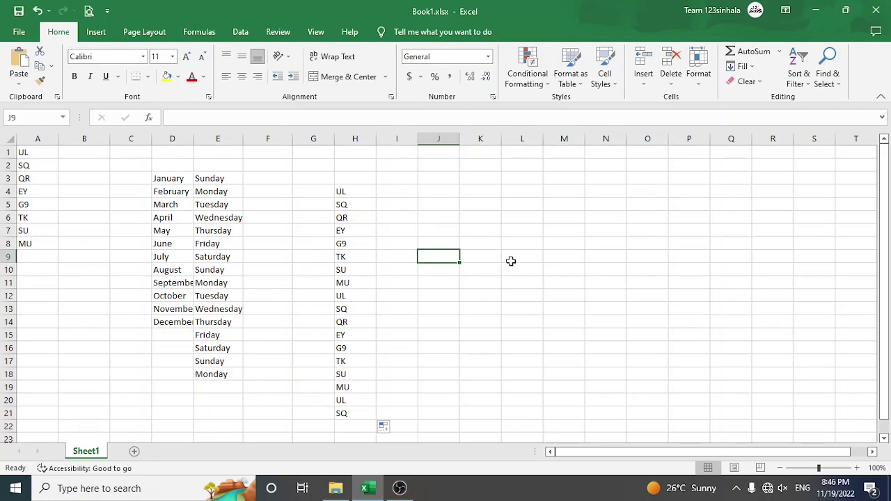
text(G)
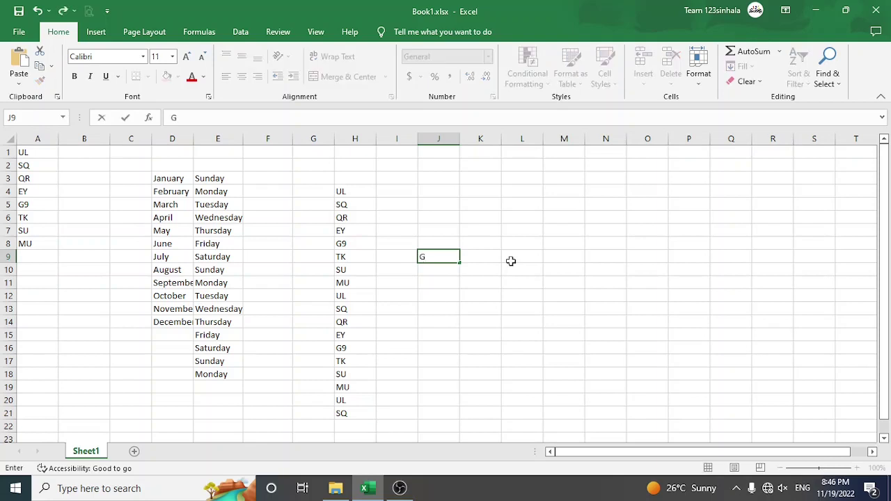
text(9)
key(Return)
click(456, 258)
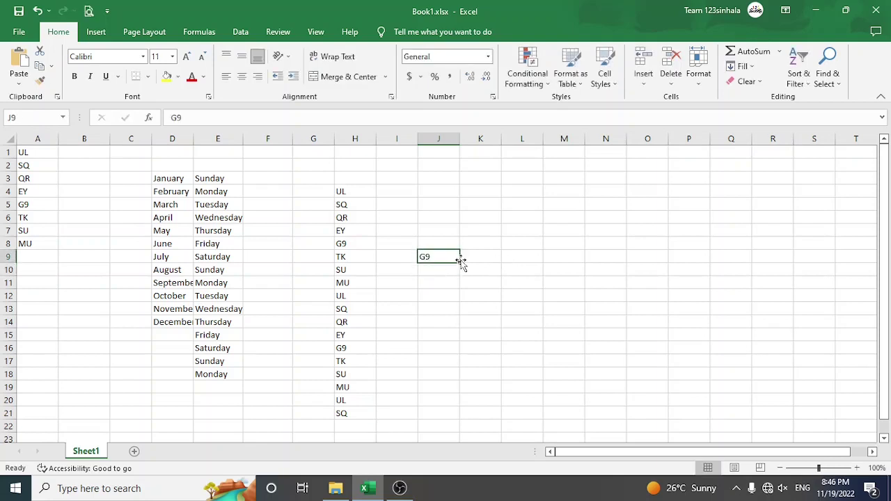
drag(459, 263, 462, 366)
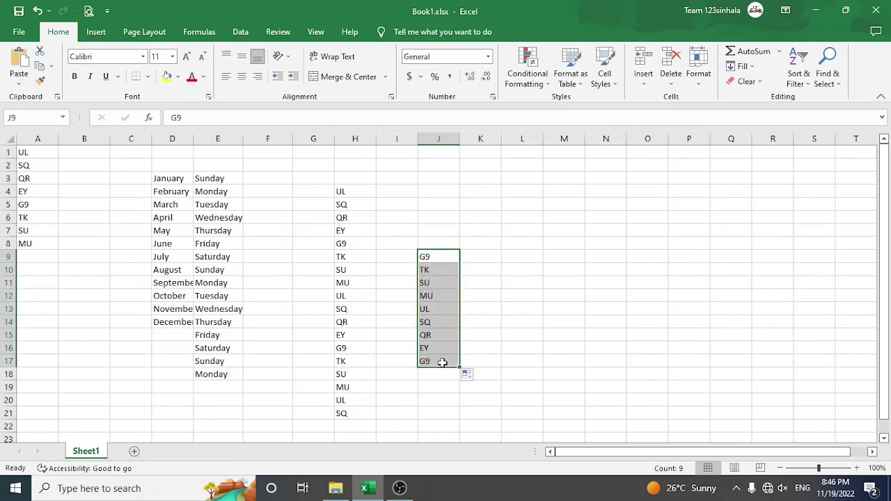
click(564, 192)
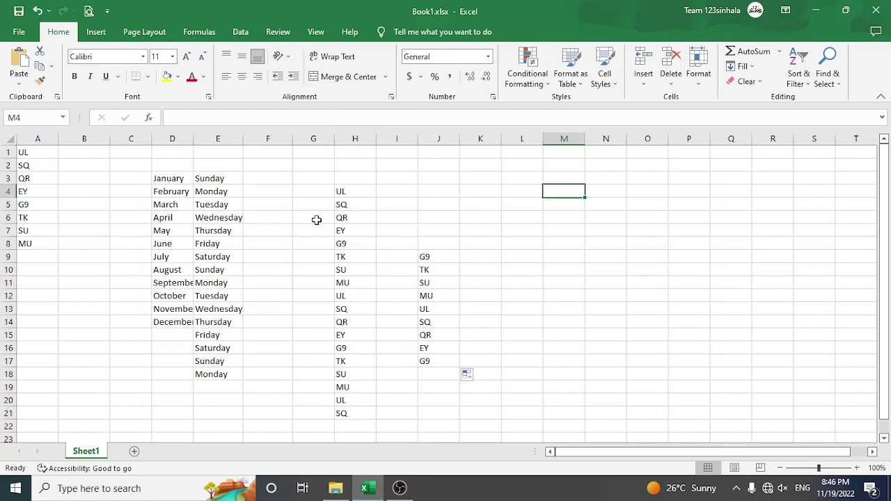
In a new blank workbook, enter SU in A3 and autofill the code cycle to A17.
click(19, 32)
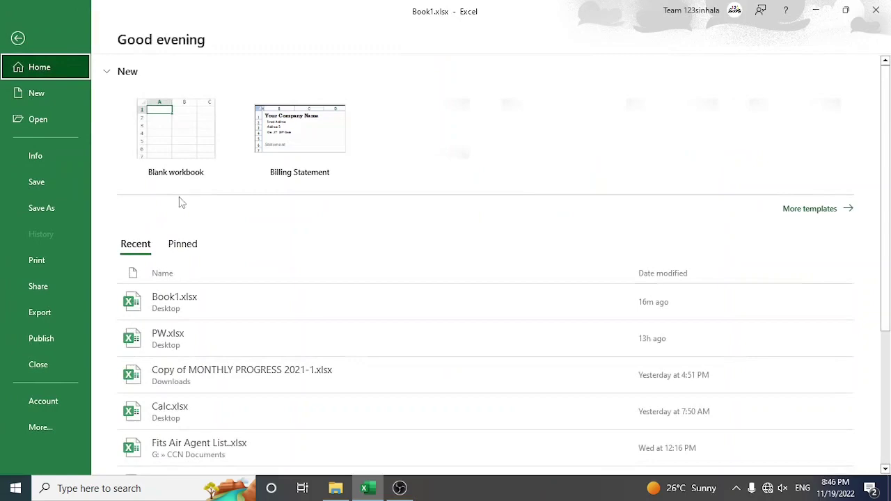
click(169, 148)
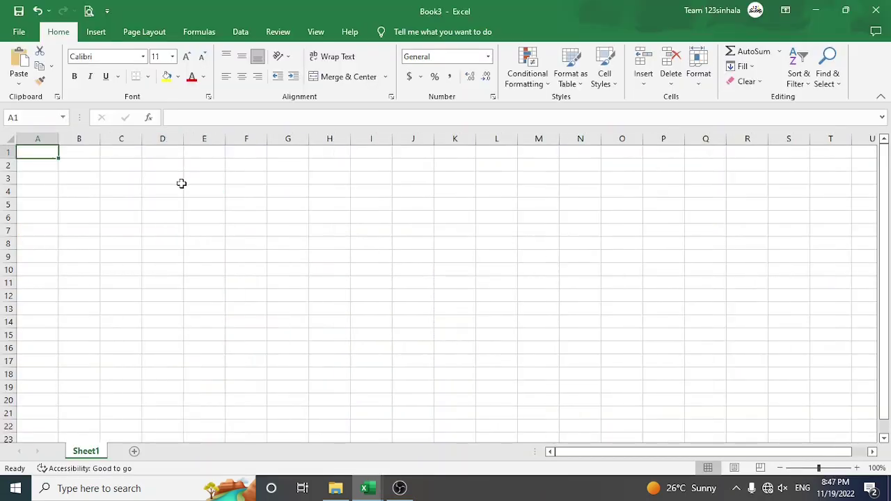
click(32, 179)
text(SU)
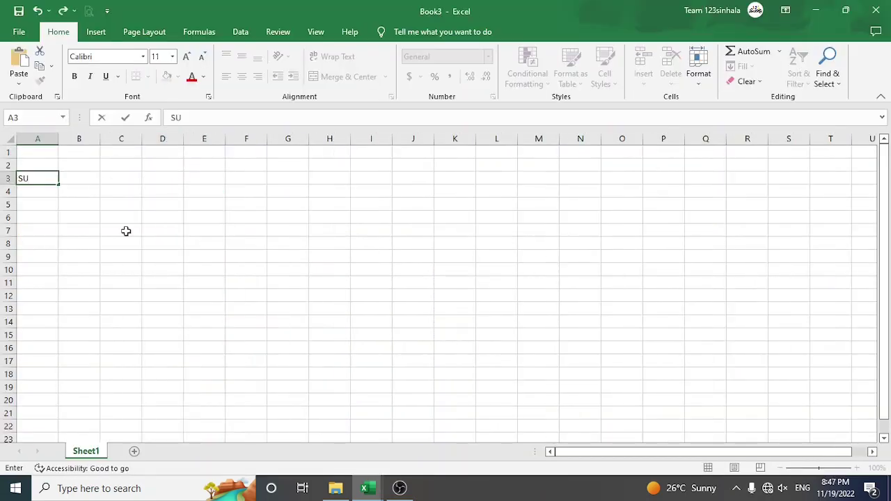
key(Return)
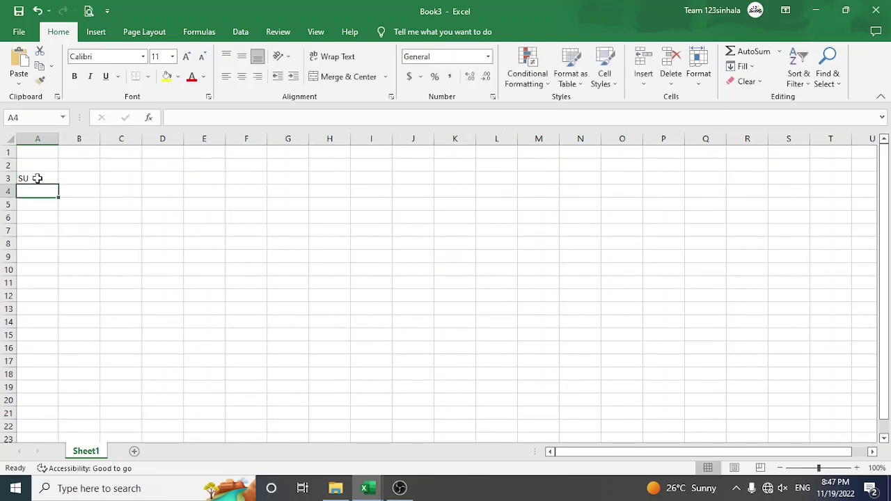
click(37, 179)
drag(59, 185, 52, 368)
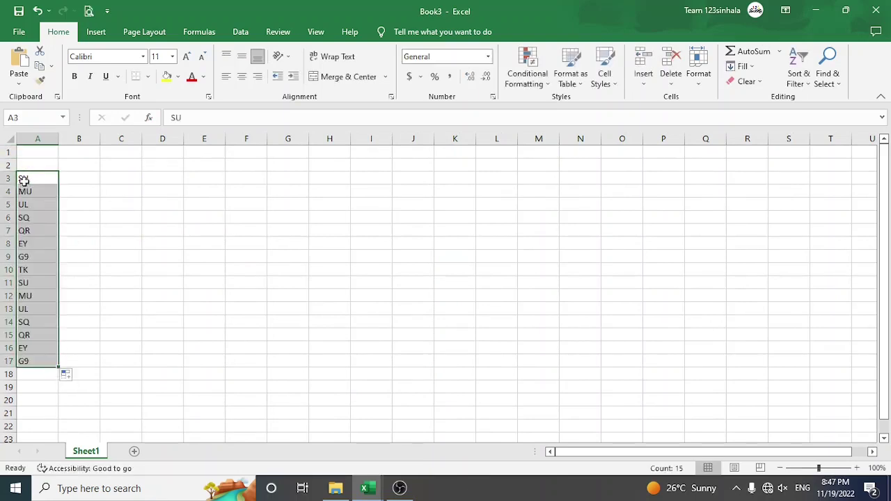